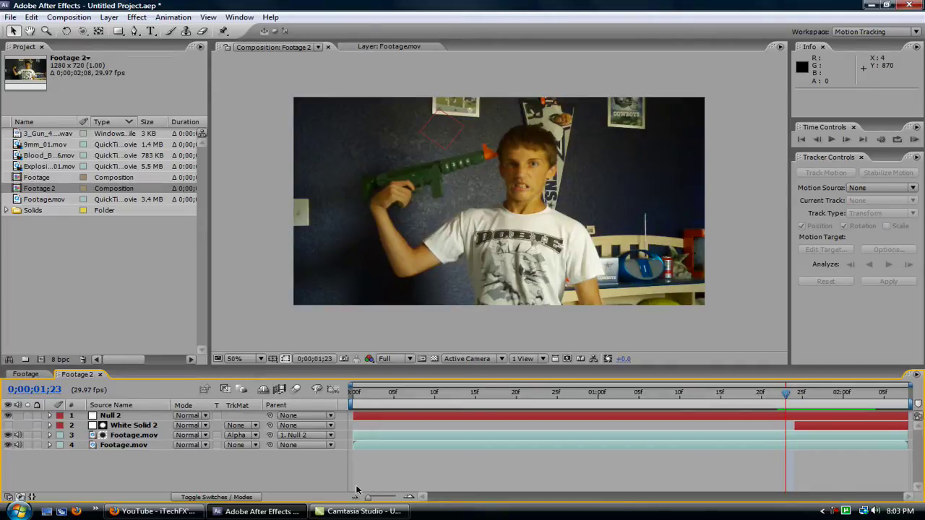
# Browse the itechfxofficial.tk File Catalog of Fireball, gunshot, Blood Burst and Muzzle Flash downloads, then return to After Effects
pyautogui.click(153, 511)
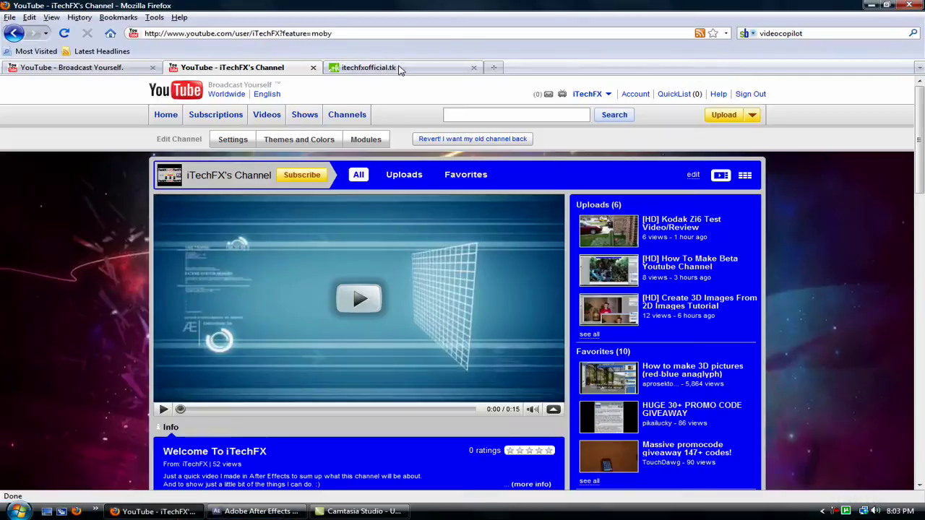
pyautogui.click(400, 67)
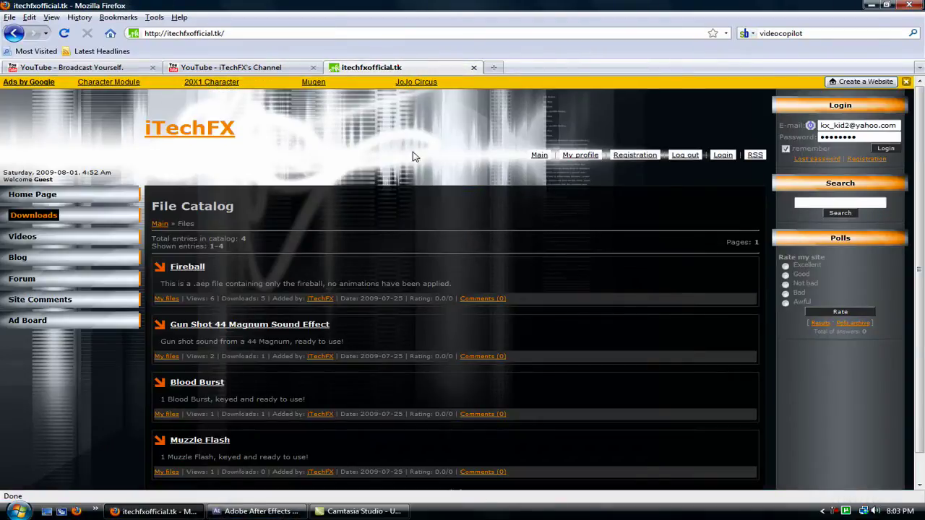
pyautogui.scroll(-1, 303, 303)
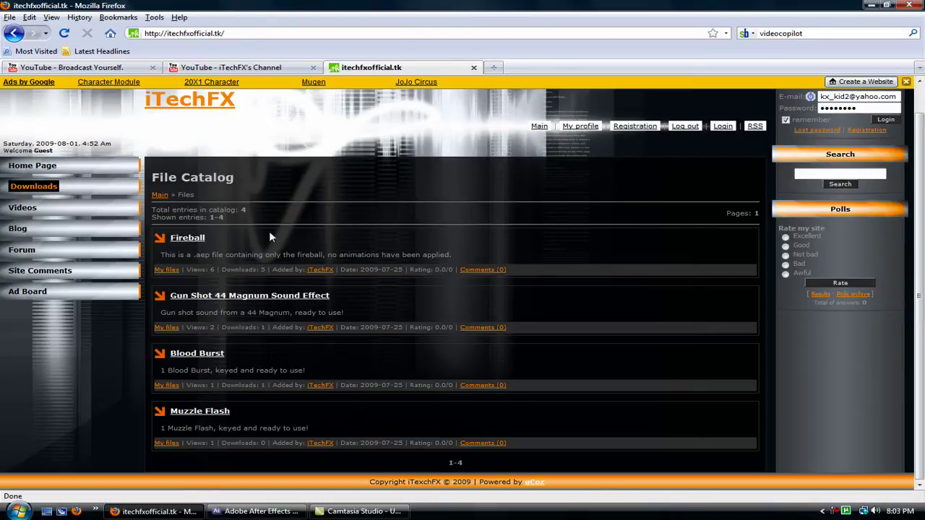
pyautogui.click(231, 68)
pyautogui.click(257, 511)
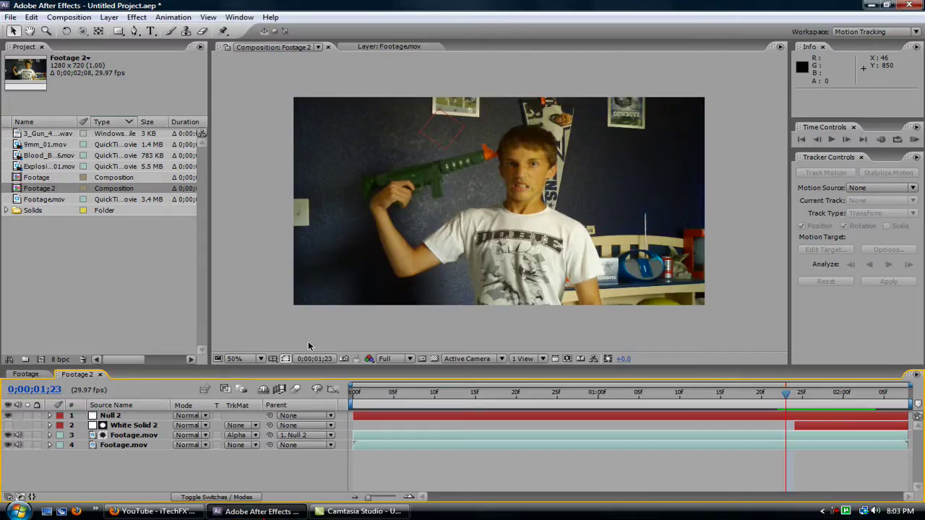
# Add Blood_Burst_06.mov as the top layer starting at 0;00;01;23, checking its timing frame by frame
pyautogui.press('pagedown')
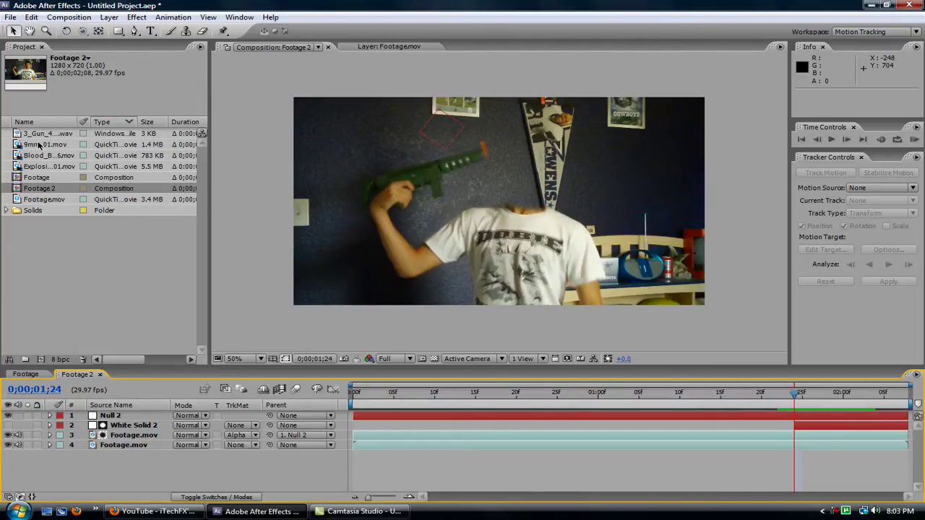
pyautogui.moveTo(40, 157); pyautogui.dragTo(132, 415)
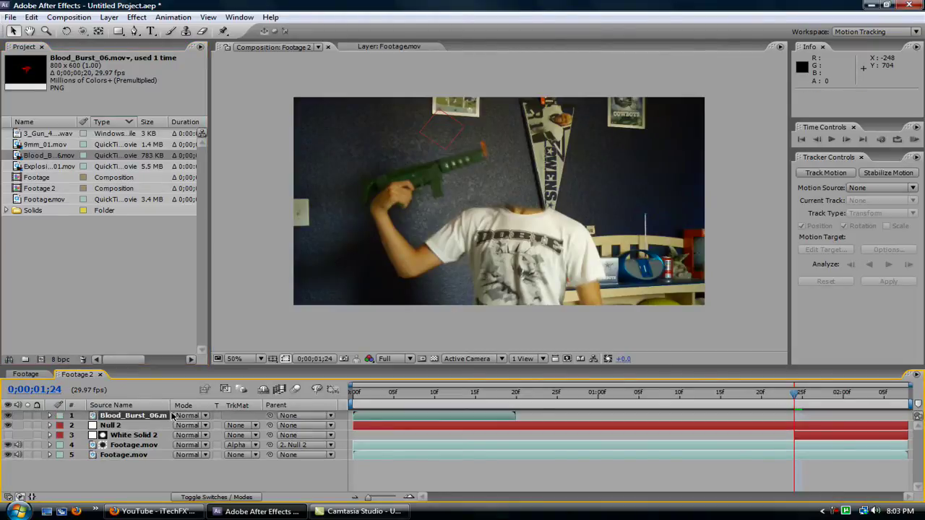
pyautogui.moveTo(382, 416); pyautogui.dragTo(810, 424)
pyautogui.press('pageup')
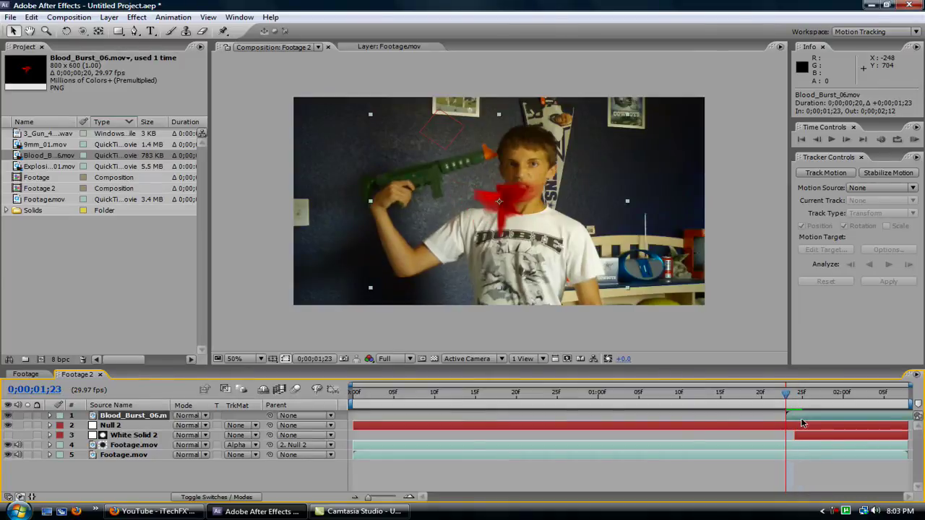
pyautogui.press('pagedown')
pyautogui.press('pageup')
pyautogui.press('pageup')
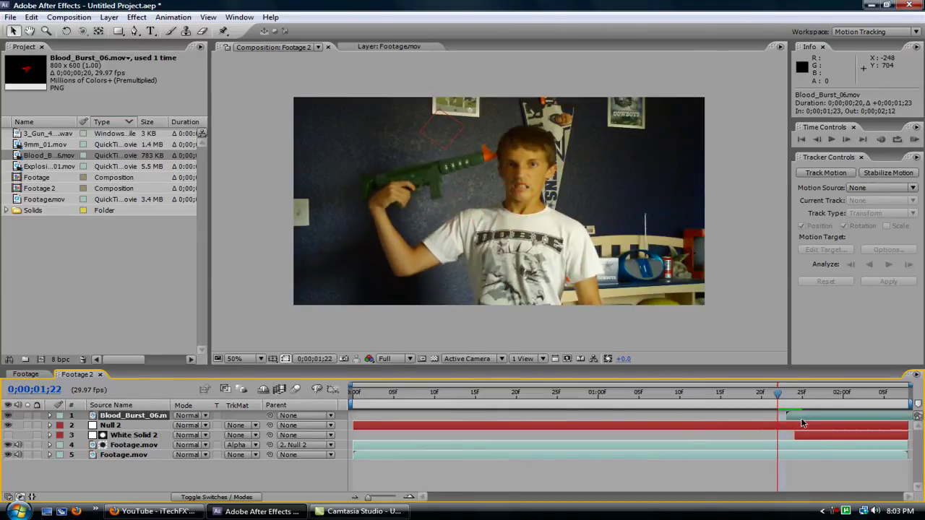
pyautogui.press('pagedown')
pyautogui.press('pagedown')
pyautogui.press('pageup')
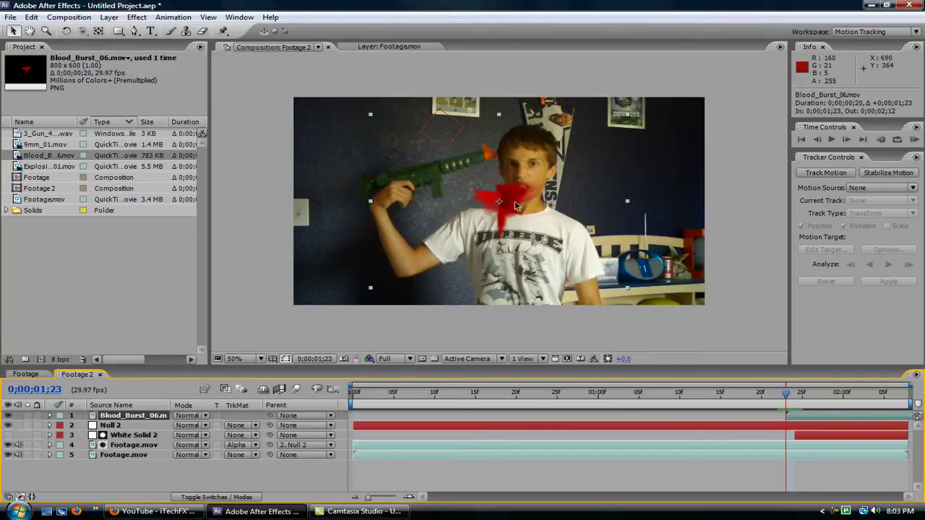
# Scale the blood burst up over the head, undoing an accidental move of the Footage layer
pyautogui.moveTo(514, 205); pyautogui.dragTo(531, 182)
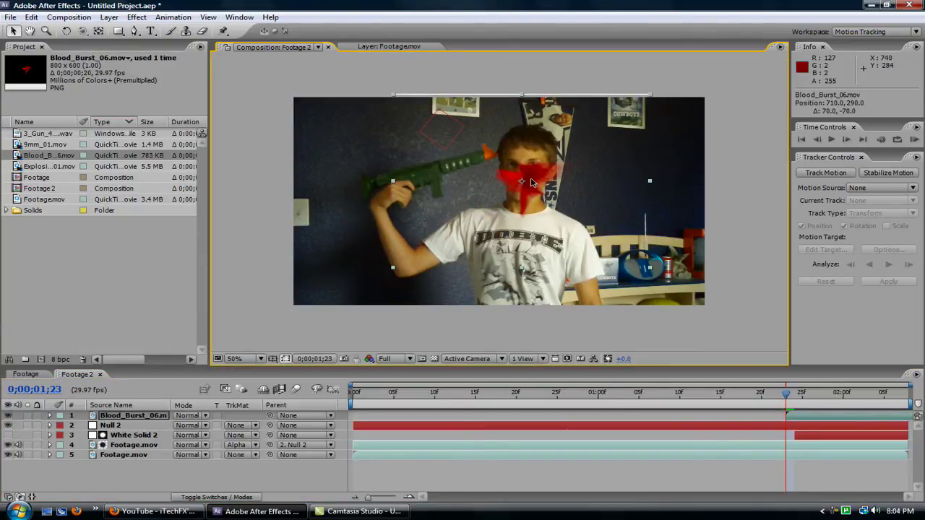
pyautogui.press('KP_0')
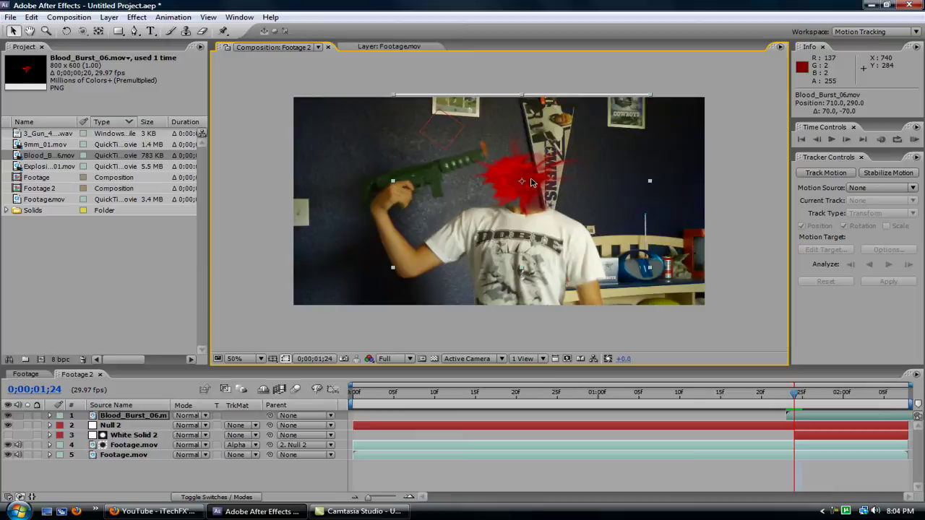
pyautogui.press('space')
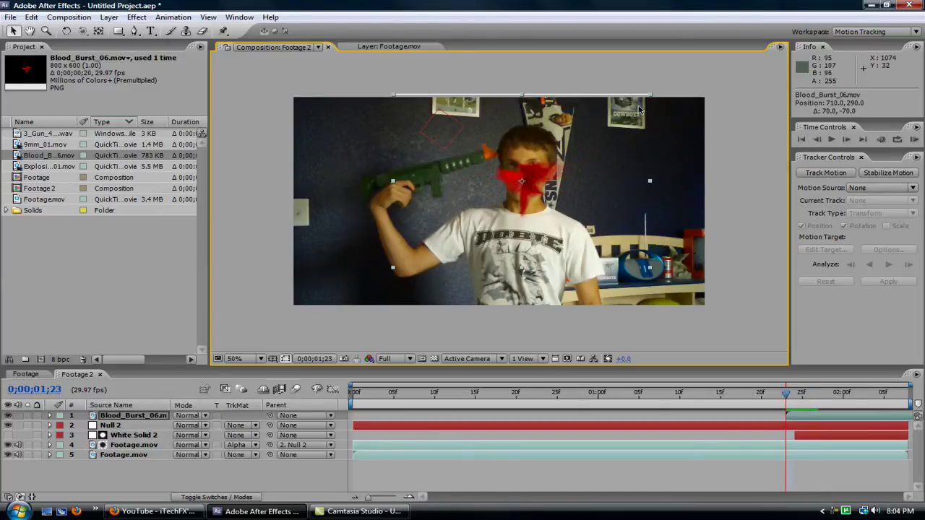
pyautogui.moveTo(650, 95); pyautogui.dragTo(689, 64)
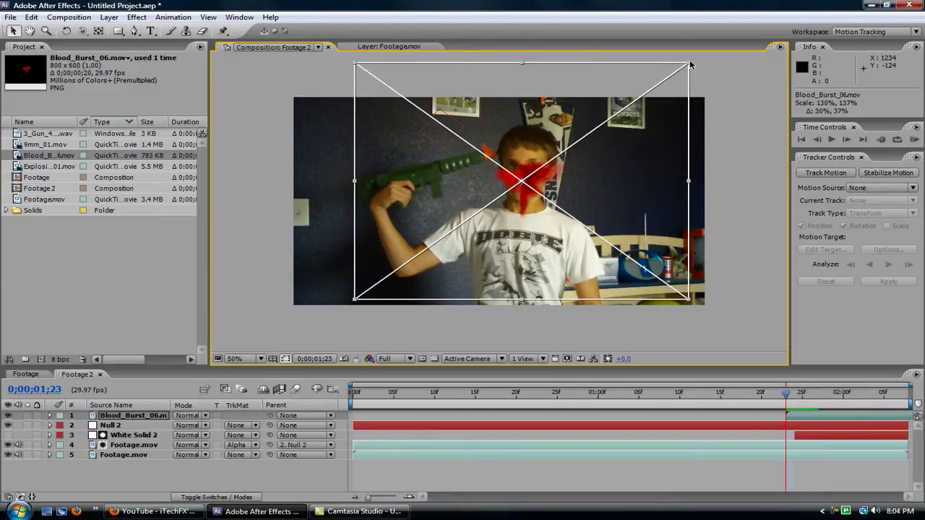
pyautogui.moveTo(594, 286); pyautogui.dragTo(597, 273)
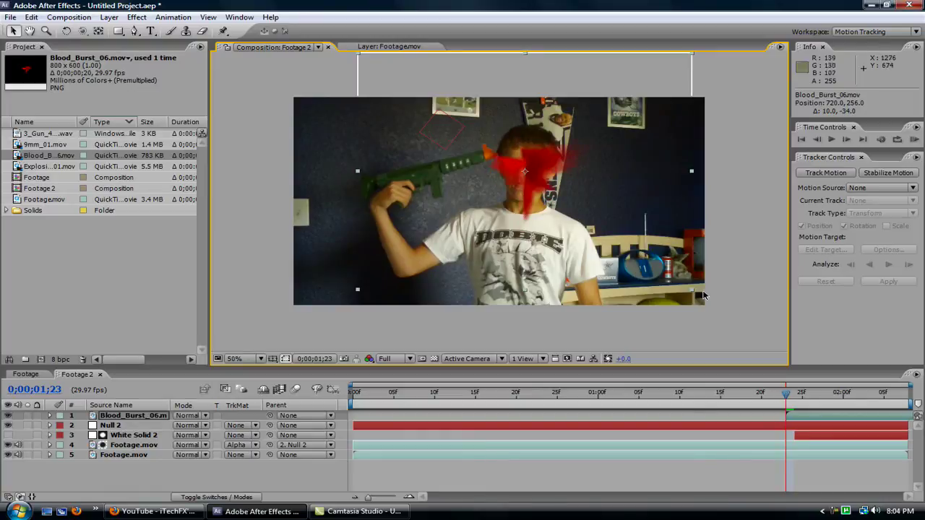
pyautogui.moveTo(695, 293); pyautogui.dragTo(714, 303)
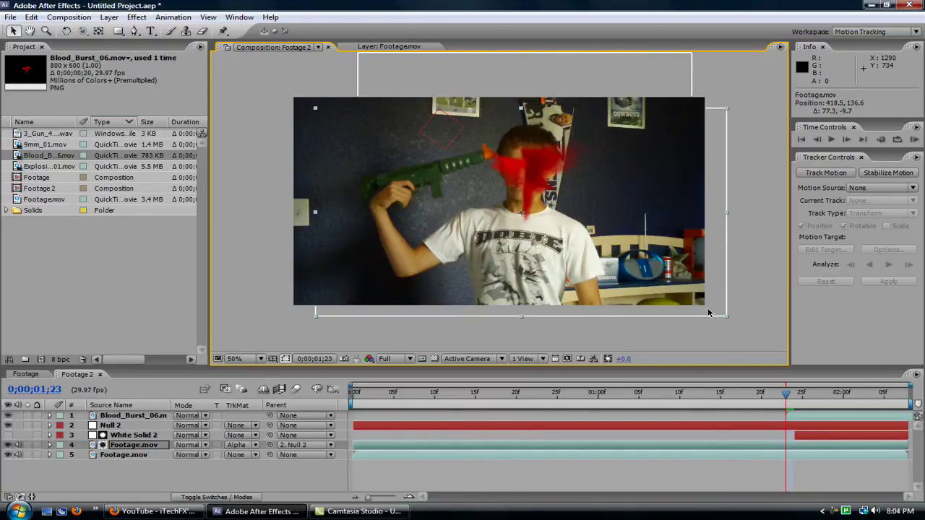
pyautogui.hotkey('ctrl', 'z')
# Enlarge the blood burst to about 145% and centre it at 696, 276 over the head
pyautogui.click(691, 72)
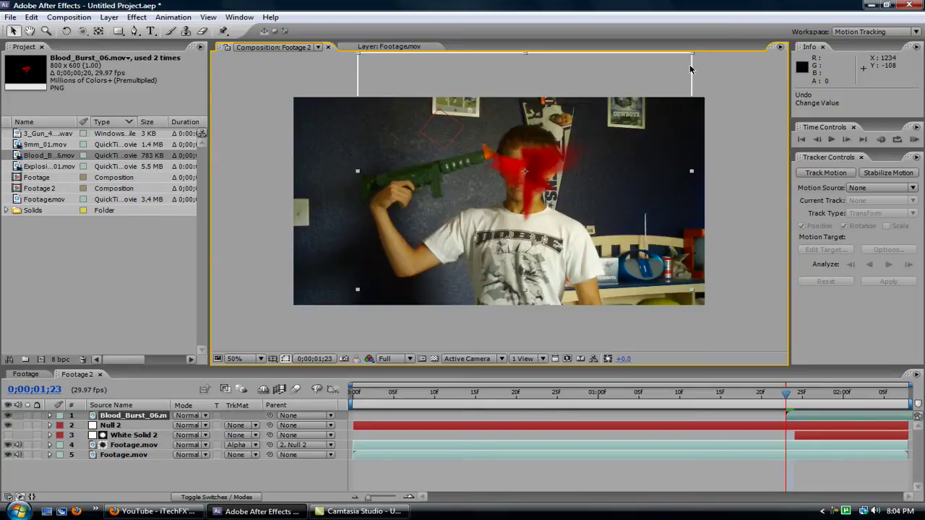
pyautogui.moveTo(692, 53); pyautogui.dragTo(721, 51)
pyautogui.moveTo(550, 160); pyautogui.dragTo(542, 167)
pyautogui.press('space')
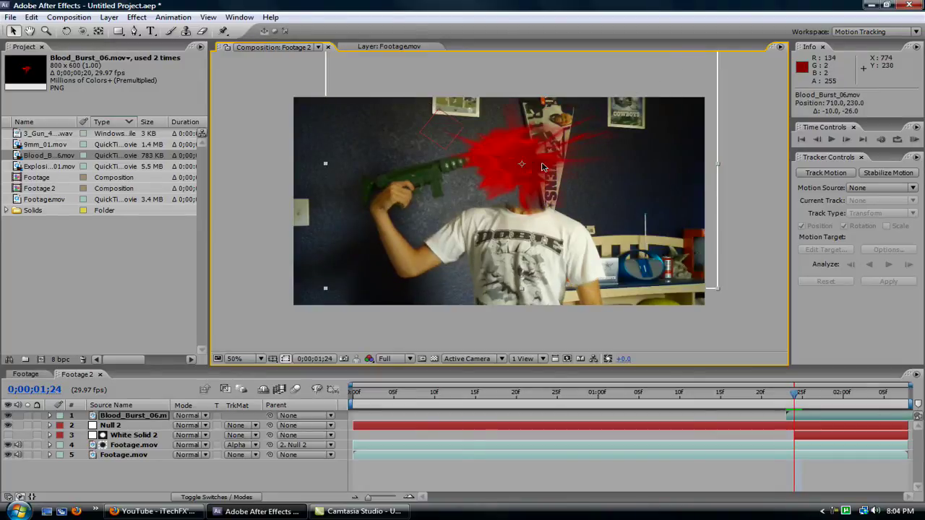
pyautogui.press('pageup')
pyautogui.moveTo(542, 166); pyautogui.dragTo(531, 182)
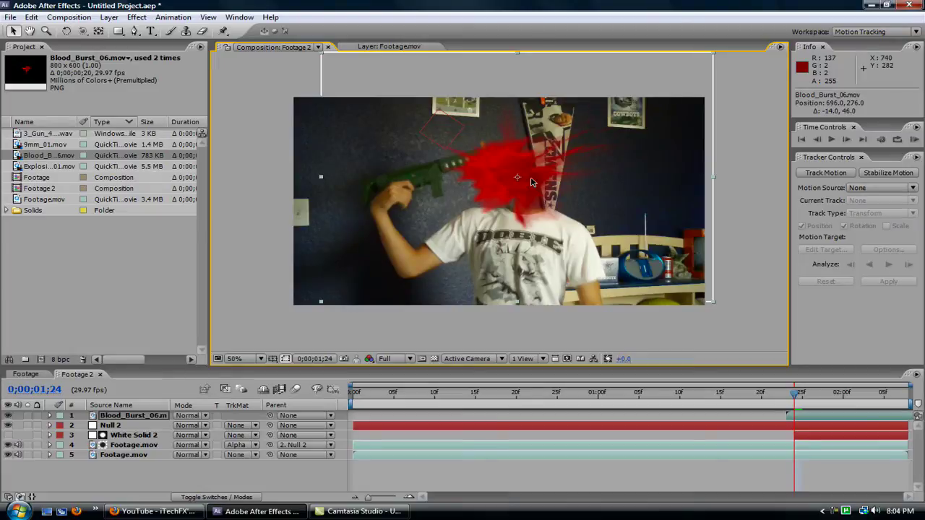
pyautogui.press('space')
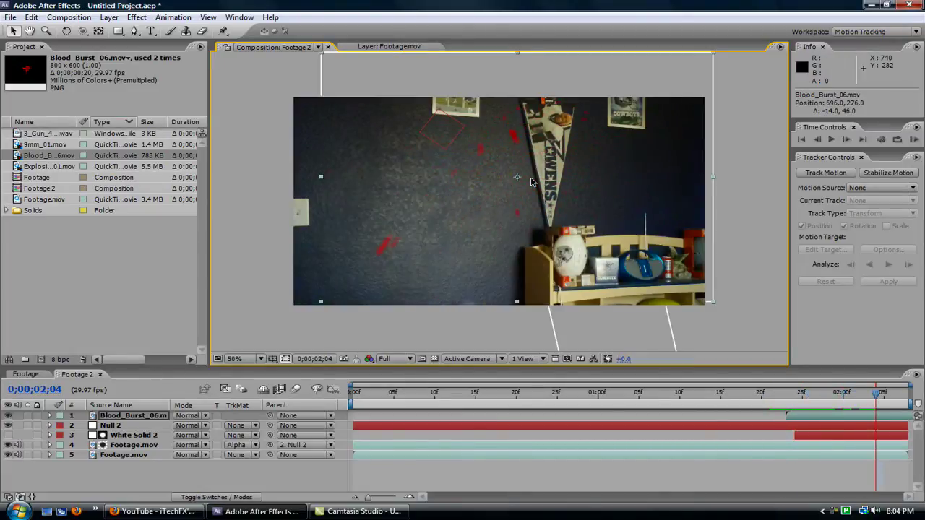
pyautogui.press('pageup')
pyautogui.press('pageup')
pyautogui.press('pageup')
pyautogui.press('pageup')
pyautogui.press('pageup')
pyautogui.press('pageup')
pyautogui.press('pageup')
pyautogui.press('pageup')
pyautogui.press('pageup')
pyautogui.press('pageup')
pyautogui.press('pageup')
pyautogui.press('pageup')
pyautogui.press('pageup')
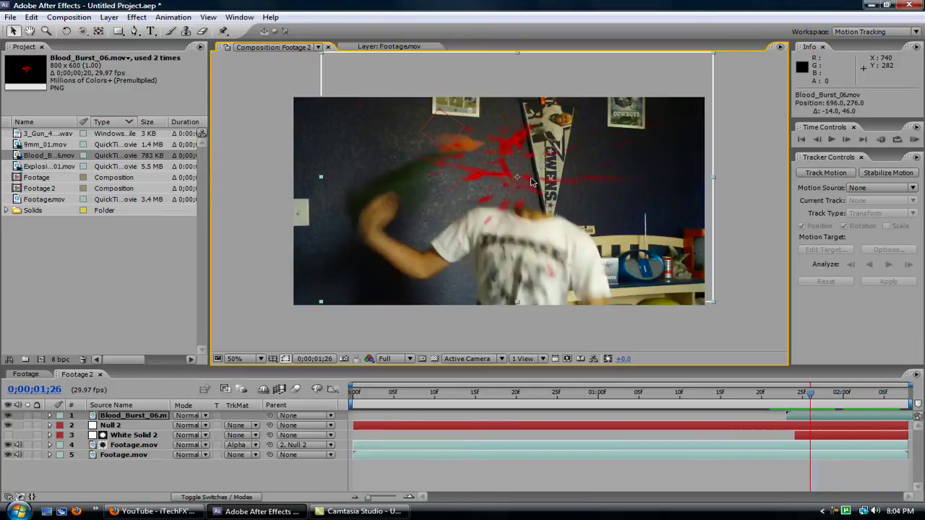
pyautogui.press('pagedown')
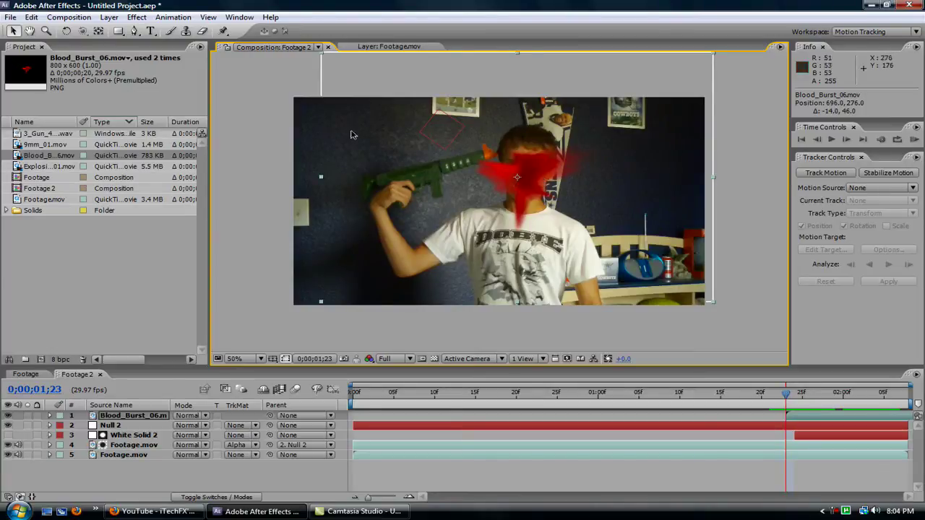
# Apply Hue/Saturation and Levels effects to the Blood_Burst_06.mov layer
pyautogui.click(136, 18)
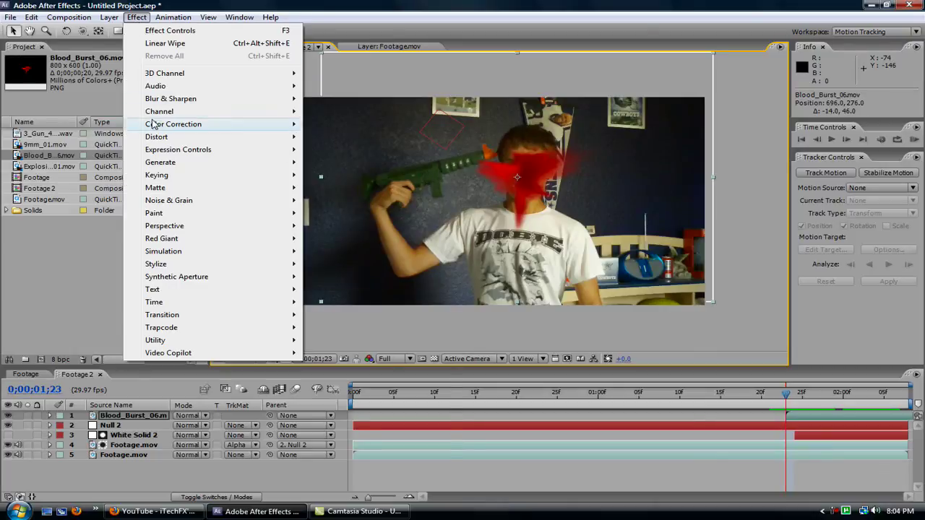
pyautogui.moveTo(155, 125)
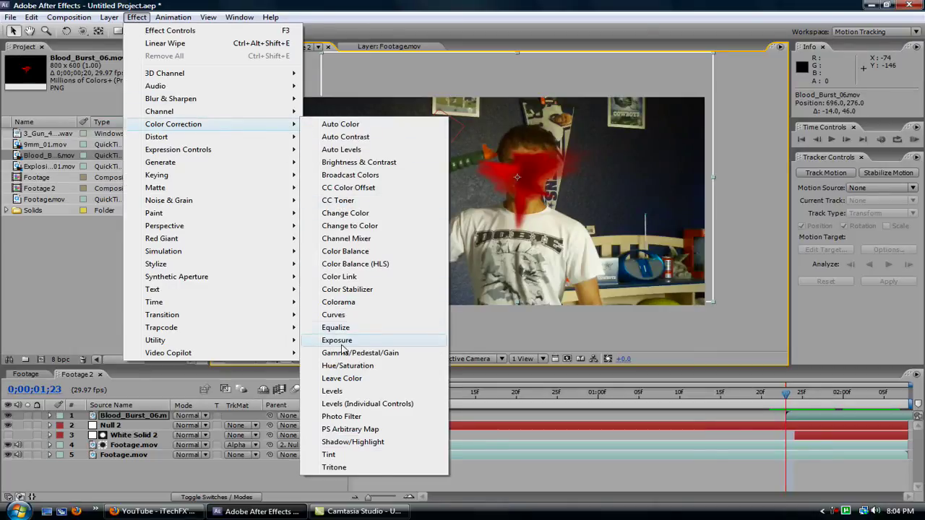
pyautogui.click(348, 365)
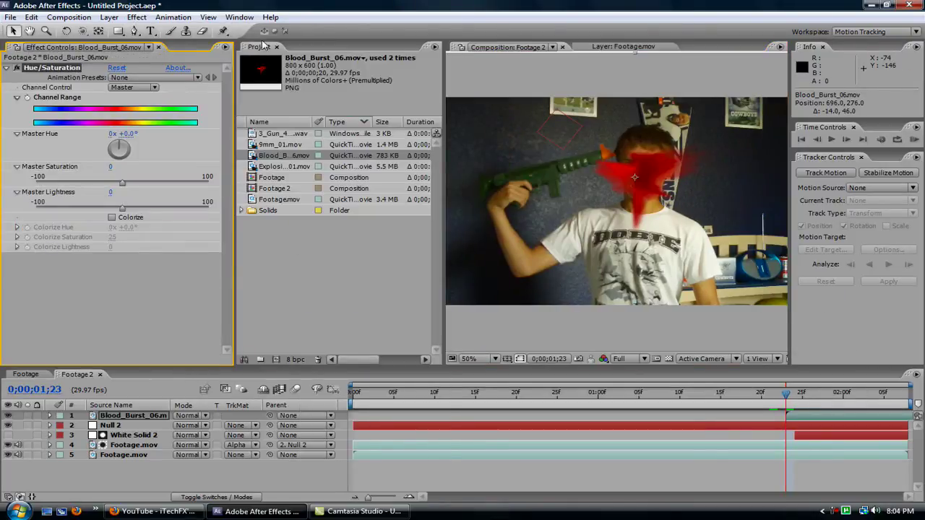
pyautogui.click(135, 17)
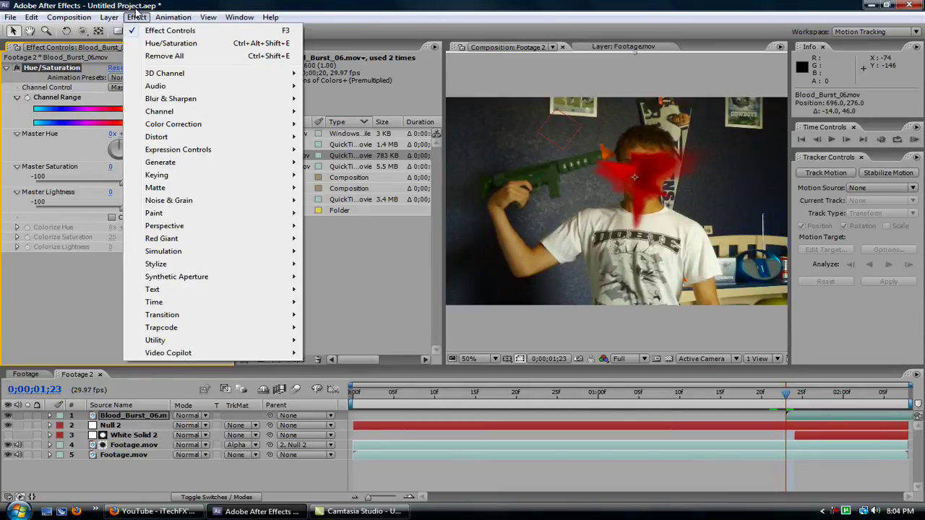
pyautogui.moveTo(164, 124)
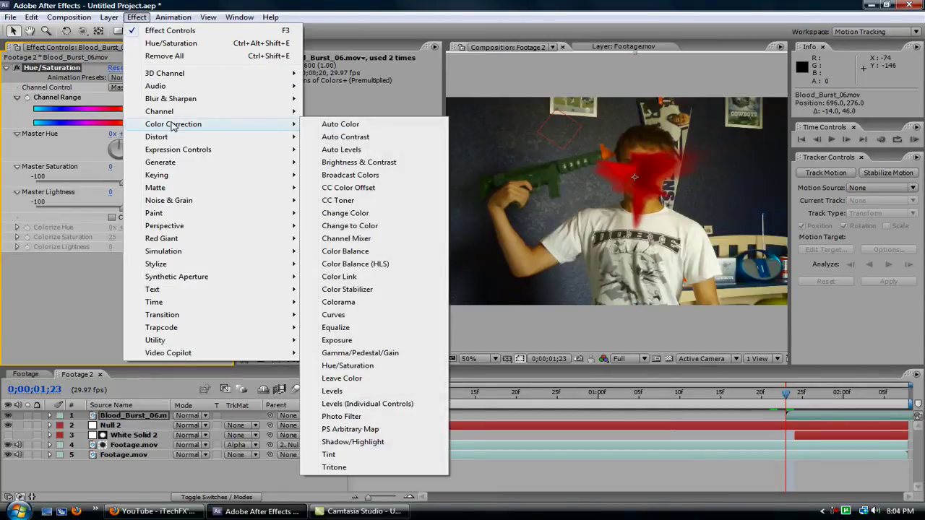
pyautogui.click(348, 391)
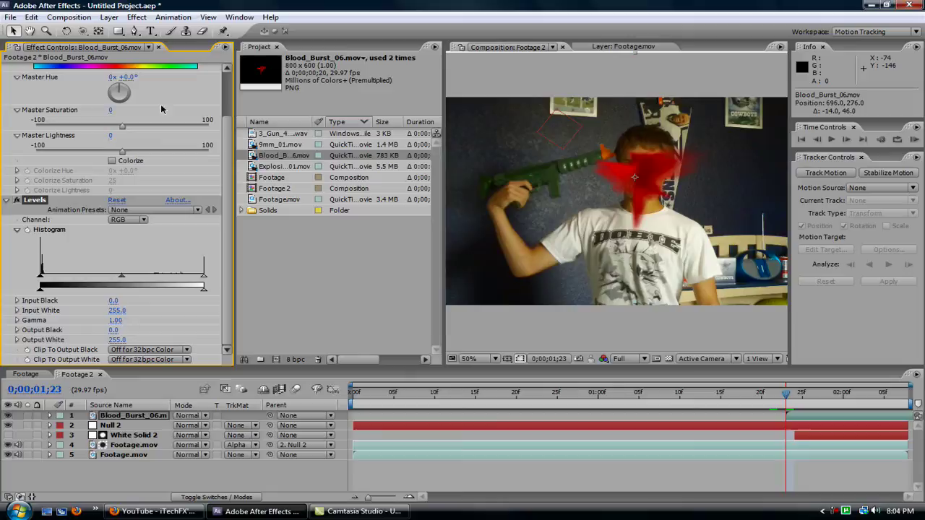
# Set Master Saturation -28, Master Lightness -22 and Levels Output White 236 on the blood burst
pyautogui.moveTo(230, 120); pyautogui.dragTo(229, 149)
pyautogui.scroll(2, 181, 173)
pyautogui.moveTo(122, 171); pyautogui.dragTo(105, 195)
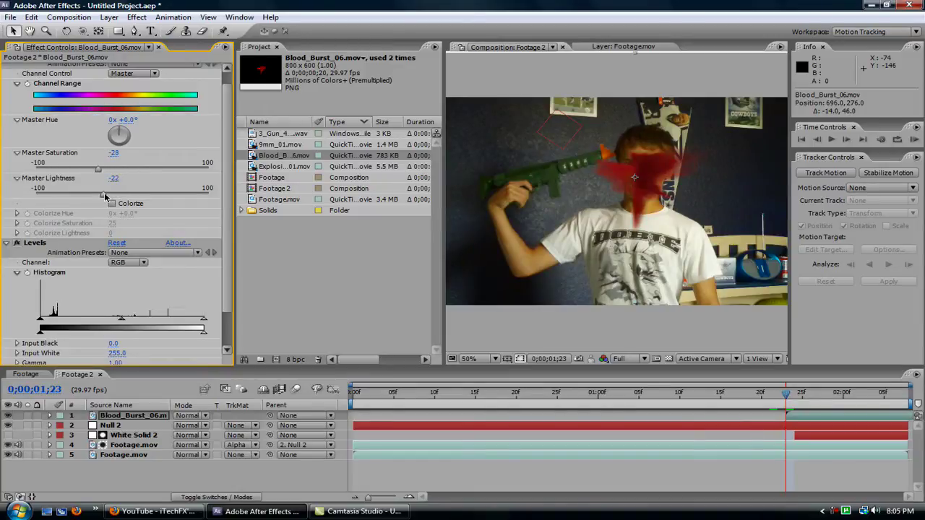
pyautogui.scroll(-2, 228, 197)
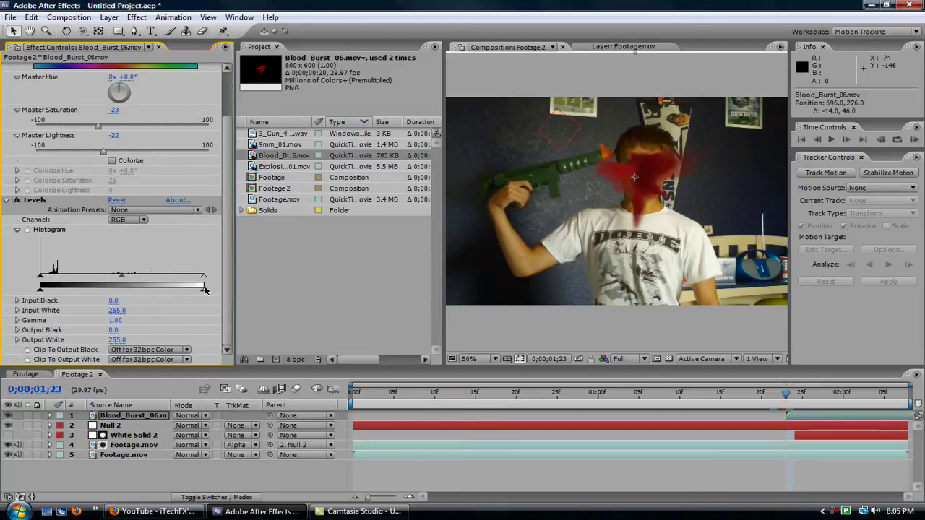
pyautogui.moveTo(204, 288); pyautogui.dragTo(193, 294)
pyautogui.scroll(3, 226, 296)
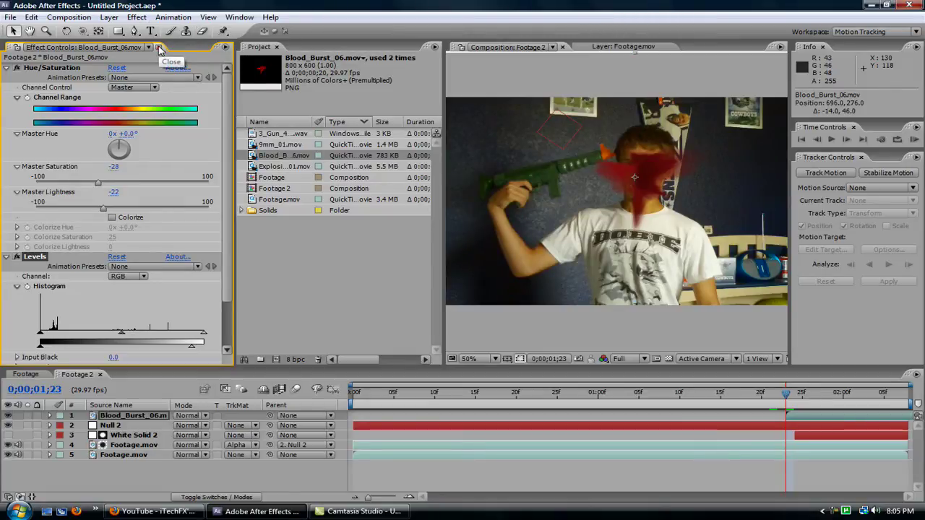
# Add 9mm_01.mov as a new top layer starting at 1;23 and play to check the flash
pyautogui.click(160, 48)
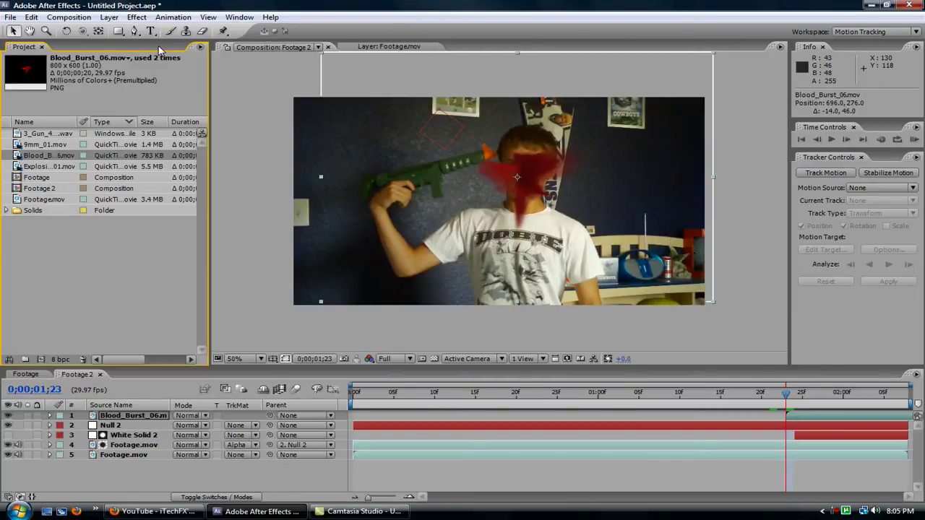
pyautogui.click(53, 145)
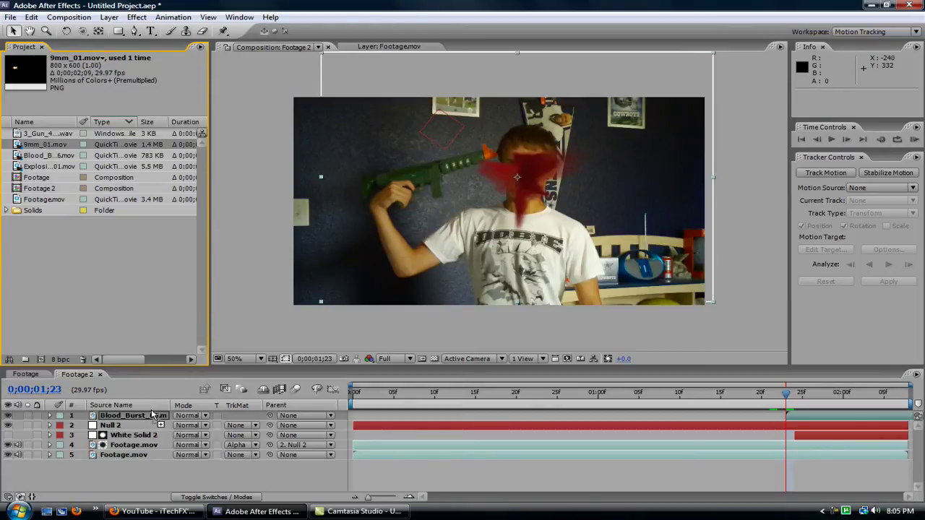
pyautogui.moveTo(154, 413); pyautogui.dragTo(156, 411)
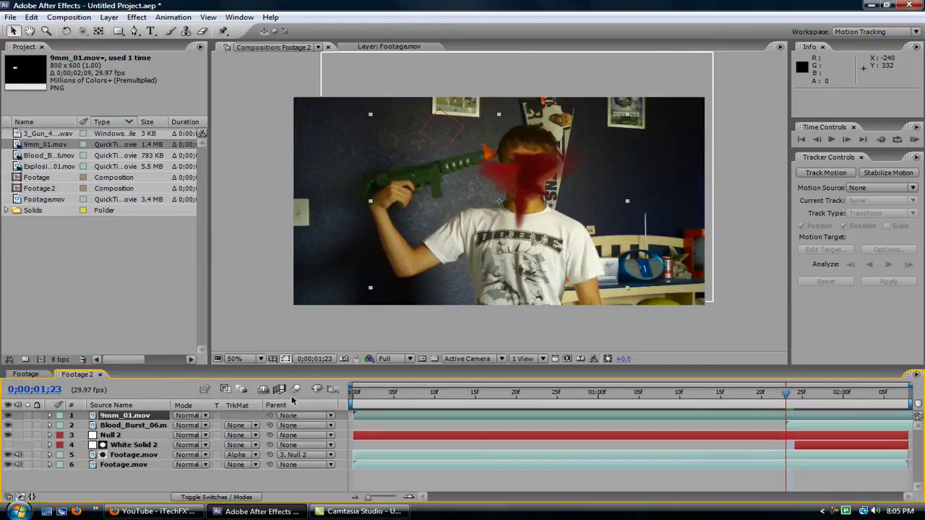
pyautogui.moveTo(425, 414); pyautogui.dragTo(859, 423)
pyautogui.press('space')
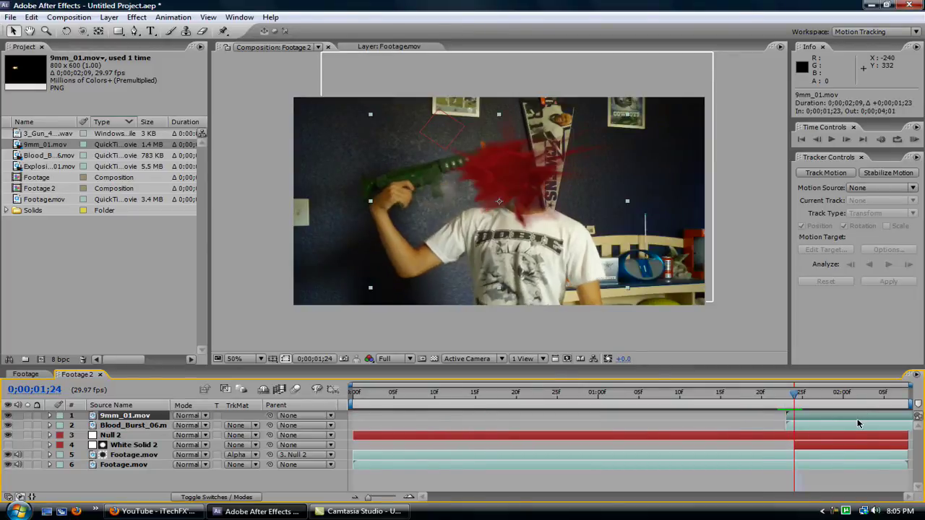
pyautogui.press('space')
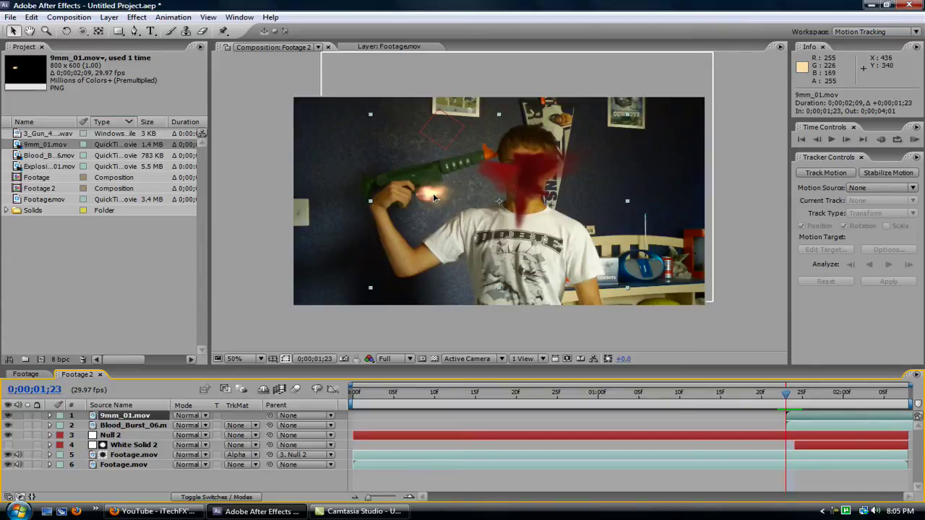
# Place the muzzle flash at 888, 184 on the barrel tip, rotated about -6.4°
pyautogui.moveTo(433, 193); pyautogui.dragTo(503, 154)
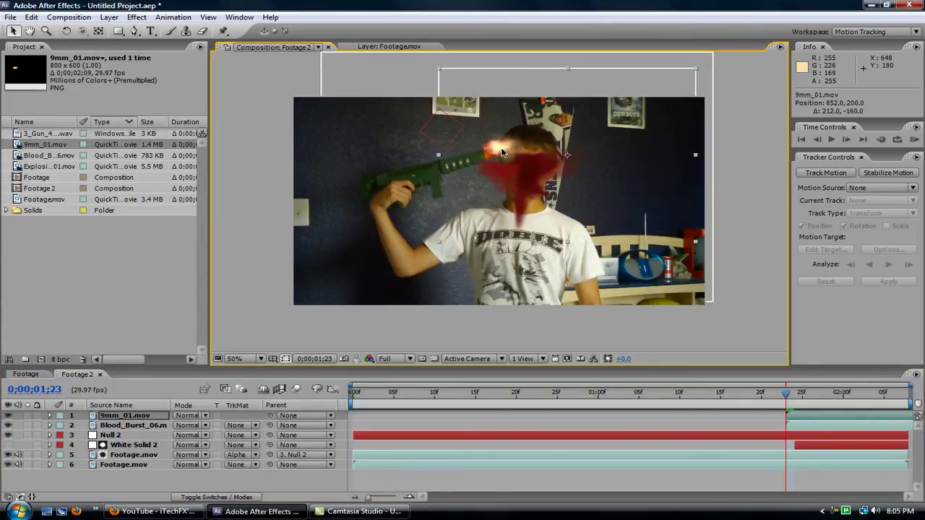
pyautogui.press('w')
pyautogui.moveTo(618, 149); pyautogui.dragTo(620, 138)
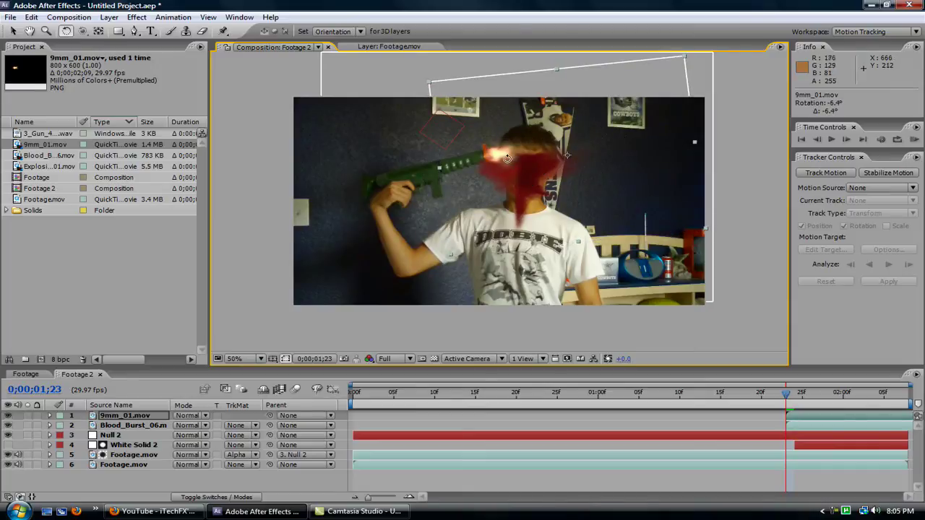
pyautogui.press('v')
pyautogui.moveTo(566, 153); pyautogui.dragTo(526, 176)
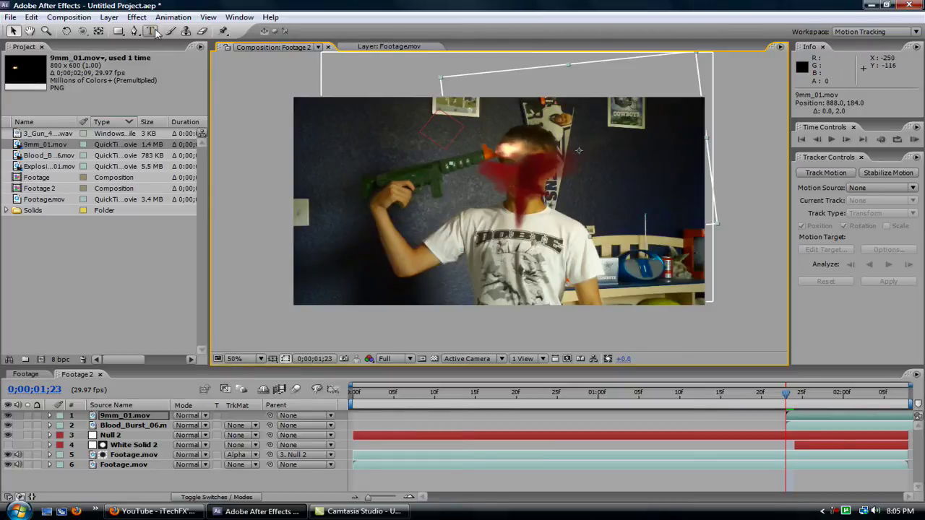
# Apply a Linear Wipe to 9mm_01.mov with Wipe Angle -89°, Transition Completion 76% and Feather 11
pyautogui.click(136, 16)
pyautogui.moveTo(165, 314)
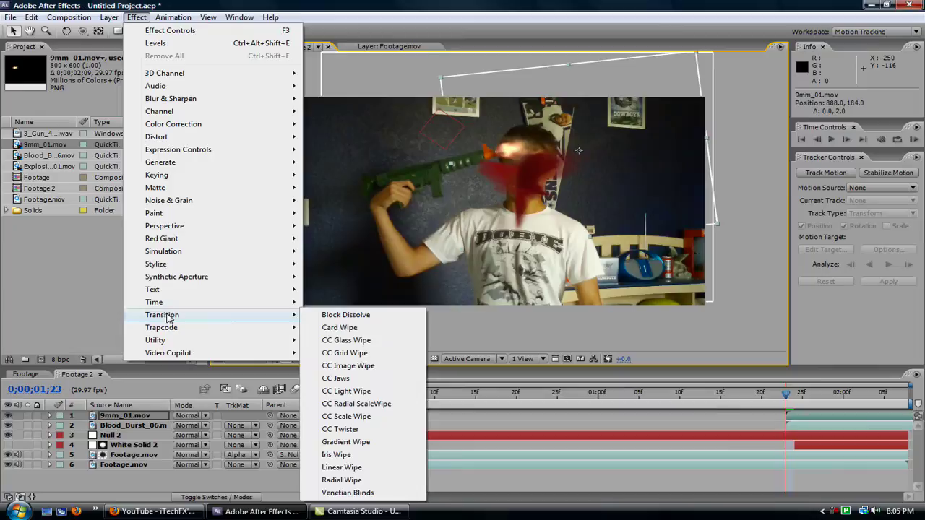
pyautogui.click(329, 468)
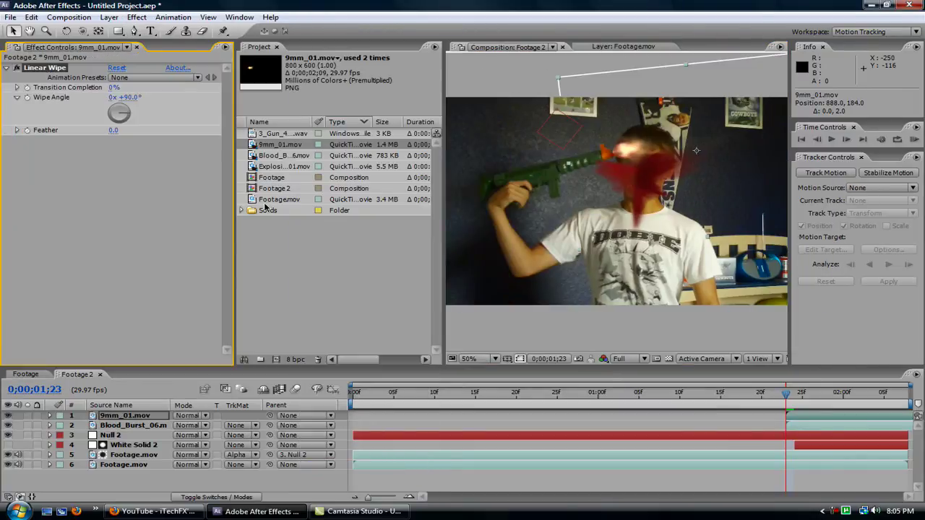
pyautogui.moveTo(122, 114)
pyautogui.mouseDown()
pyautogui.moveTo(113, 123)
pyautogui.moveTo(115, 110)
pyautogui.moveTo(120, 128)
pyautogui.moveTo(129, 109)
pyautogui.moveTo(110, 115)
pyautogui.mouseUp()
pyautogui.moveTo(113, 88)
pyautogui.mouseDown()
pyautogui.moveTo(131, 93)
pyautogui.moveTo(108, 94)
pyautogui.mouseUp()
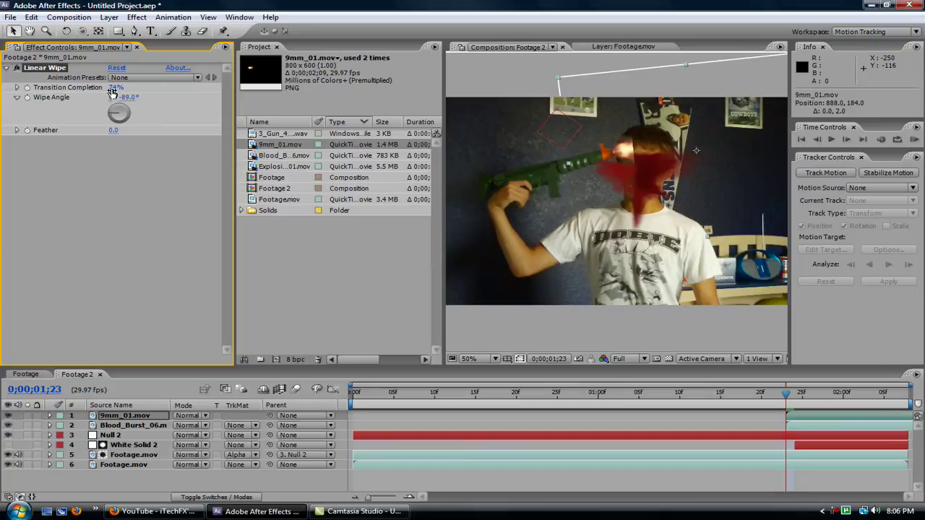
pyautogui.moveTo(116, 87); pyautogui.dragTo(117, 92)
pyautogui.click(113, 88)
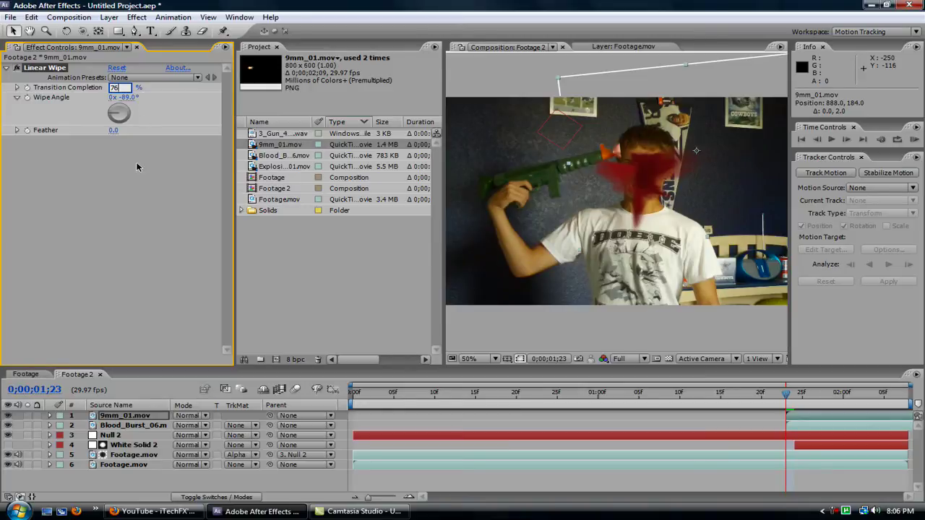
pyautogui.press('Return')
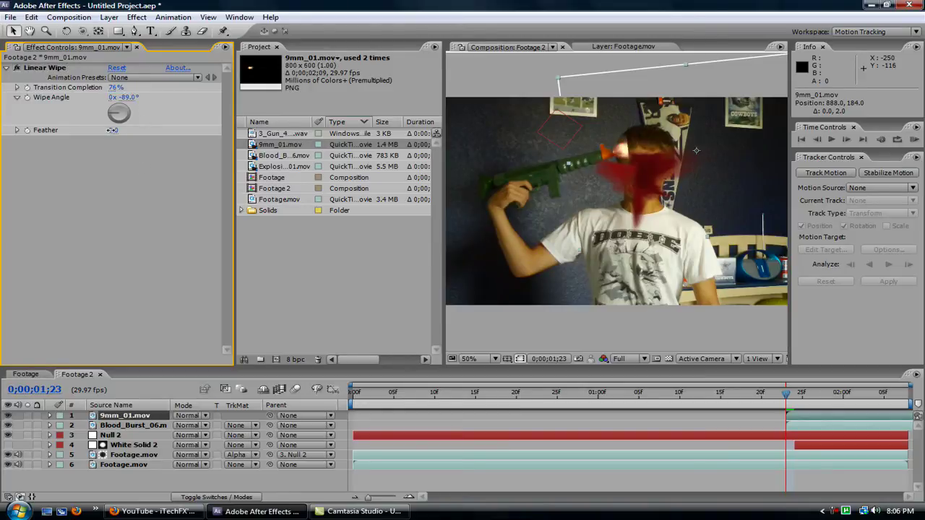
pyautogui.moveTo(110, 131); pyautogui.dragTo(115, 130)
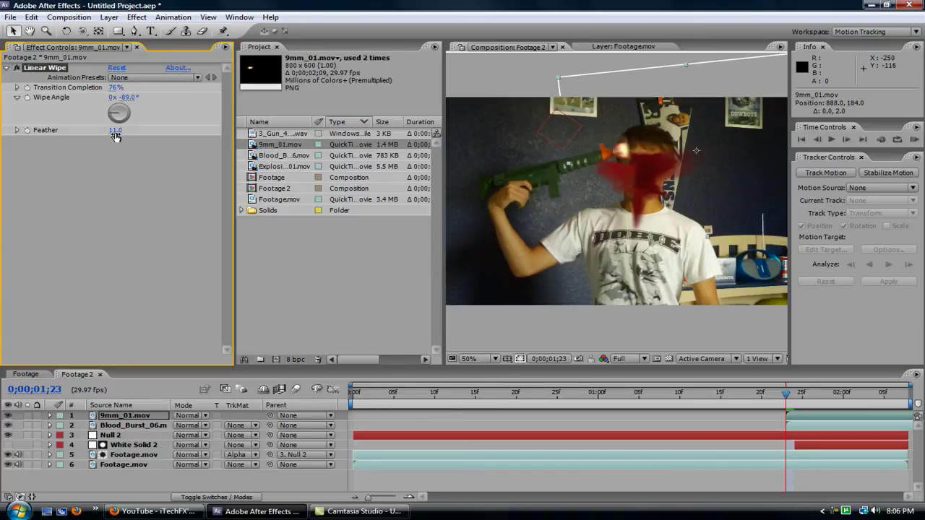
pyautogui.click(92, 207)
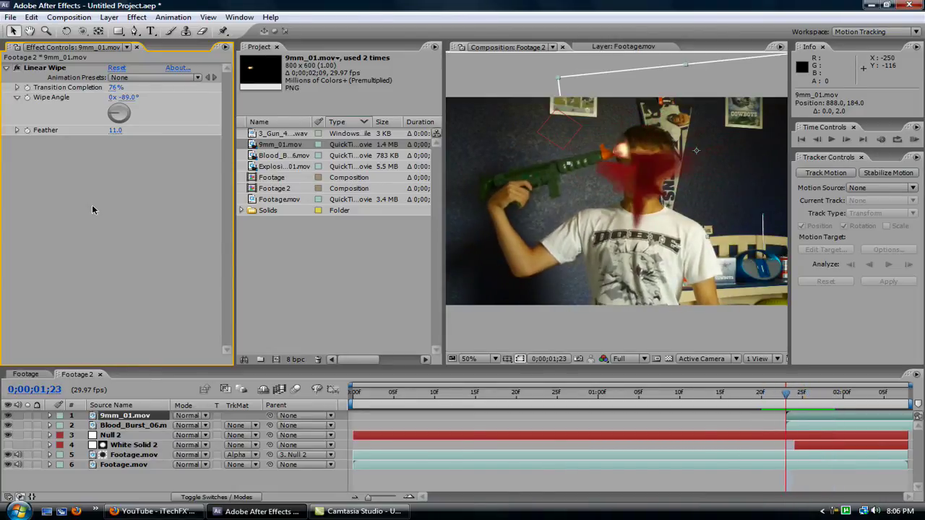
# Close Effect Controls and RAM-preview all 68 frames of Footage 2 from 0;00;00;00
pyautogui.click(137, 47)
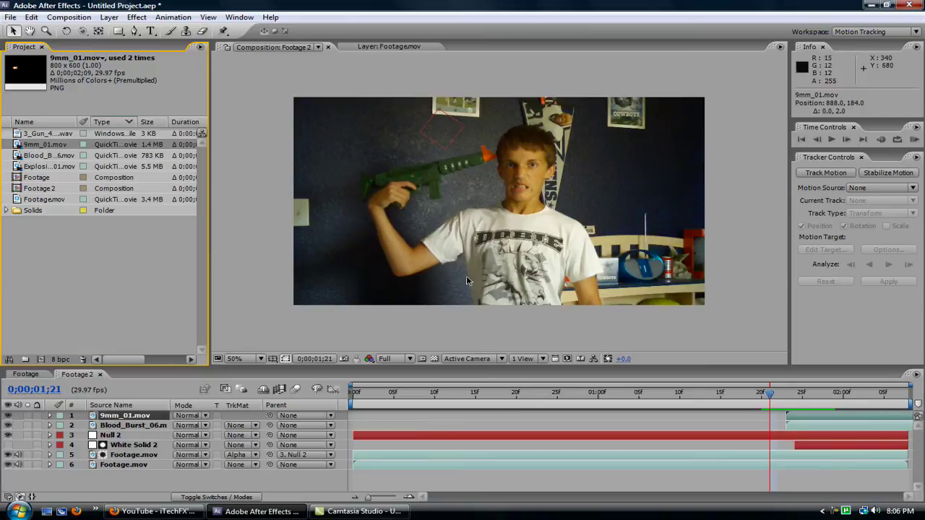
pyautogui.moveTo(772, 395); pyautogui.dragTo(354, 394)
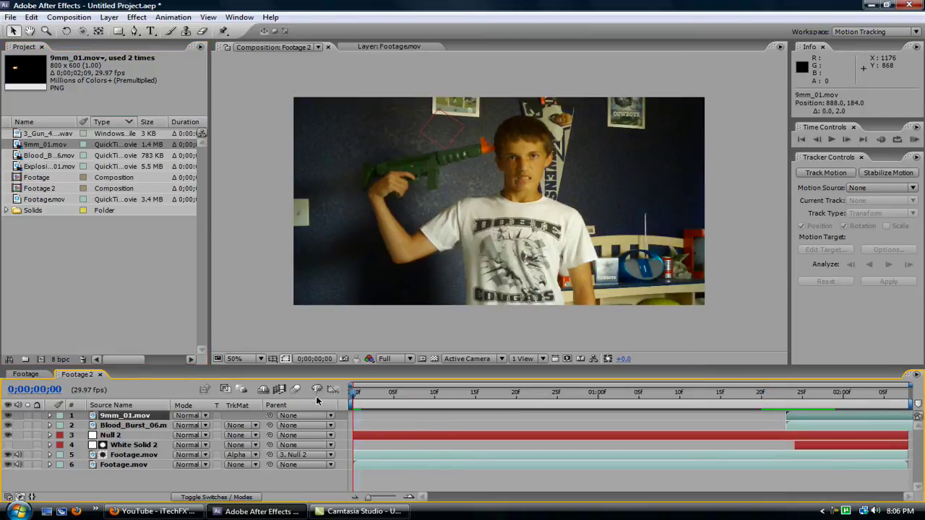
pyautogui.click(915, 139)
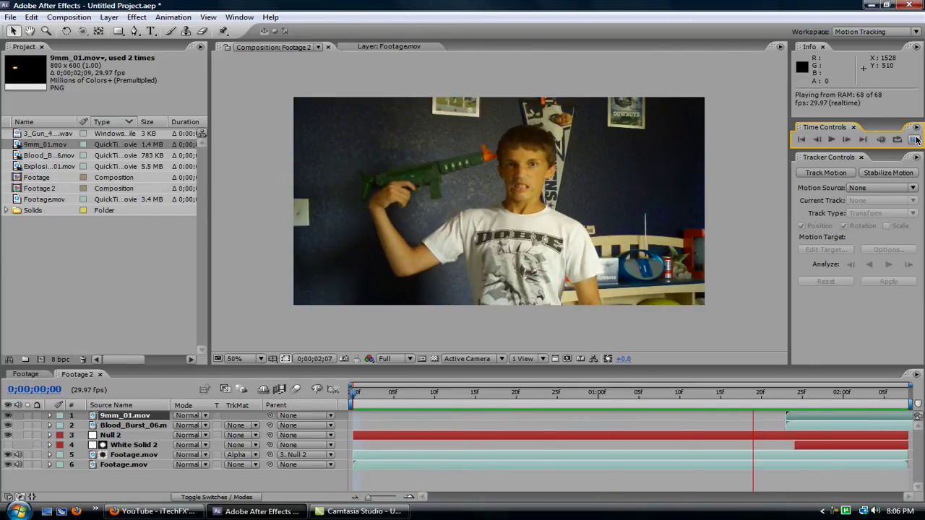
pyautogui.click(915, 139)
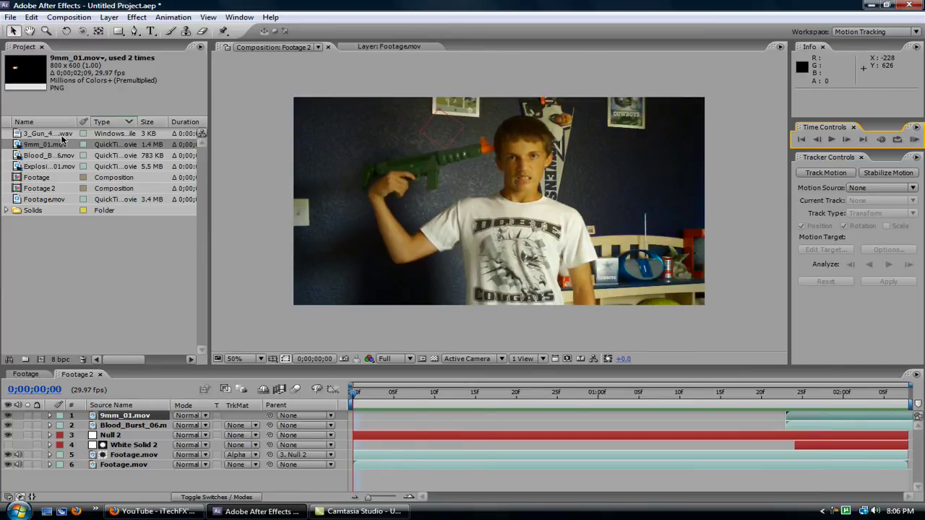
# Add 3_Gun_44magnum.wav as the top layer starting around 1;19, just before the 1;23 shot
pyautogui.moveTo(63, 135); pyautogui.dragTo(119, 416)
pyautogui.moveTo(386, 417); pyautogui.dragTo(786, 421)
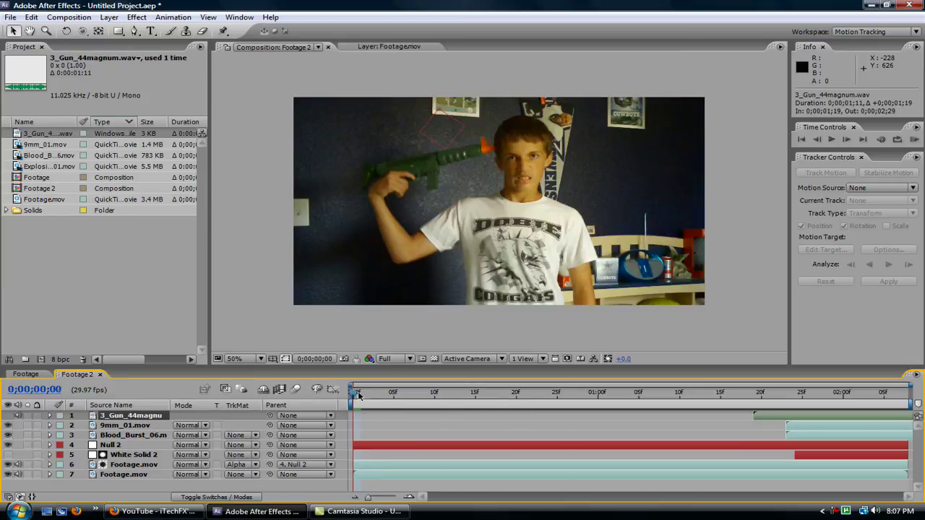
pyautogui.moveTo(359, 394); pyautogui.dragTo(788, 395)
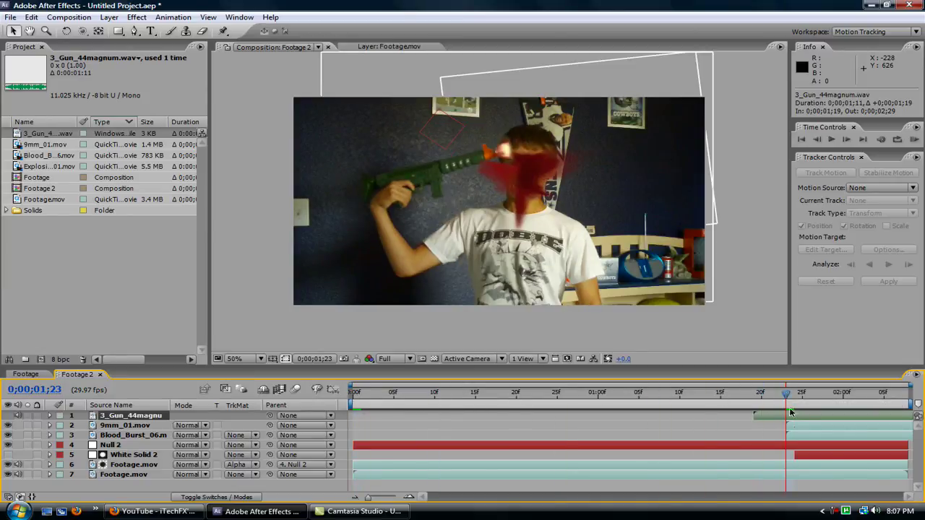
# RAM-preview Footage 2 with sound from the first frame
pyautogui.press('Home')
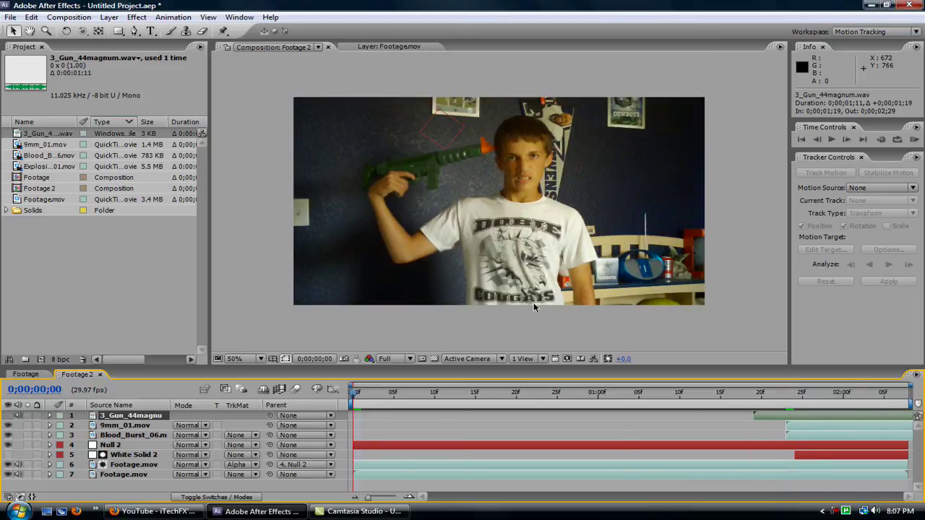
pyautogui.click(915, 139)
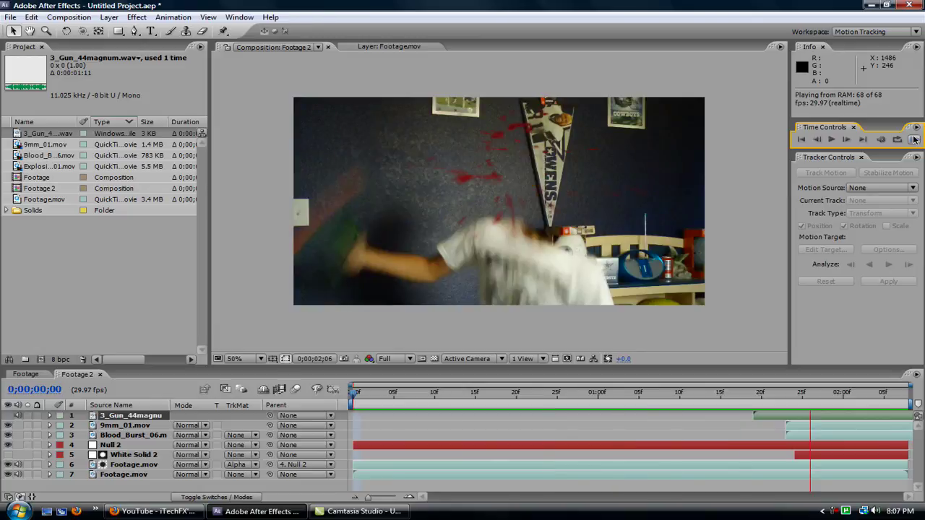
pyautogui.click(915, 140)
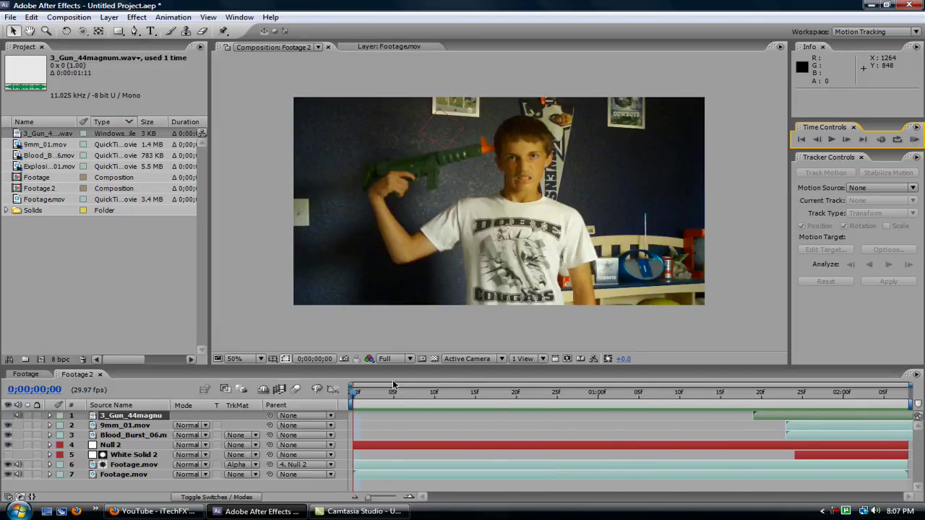